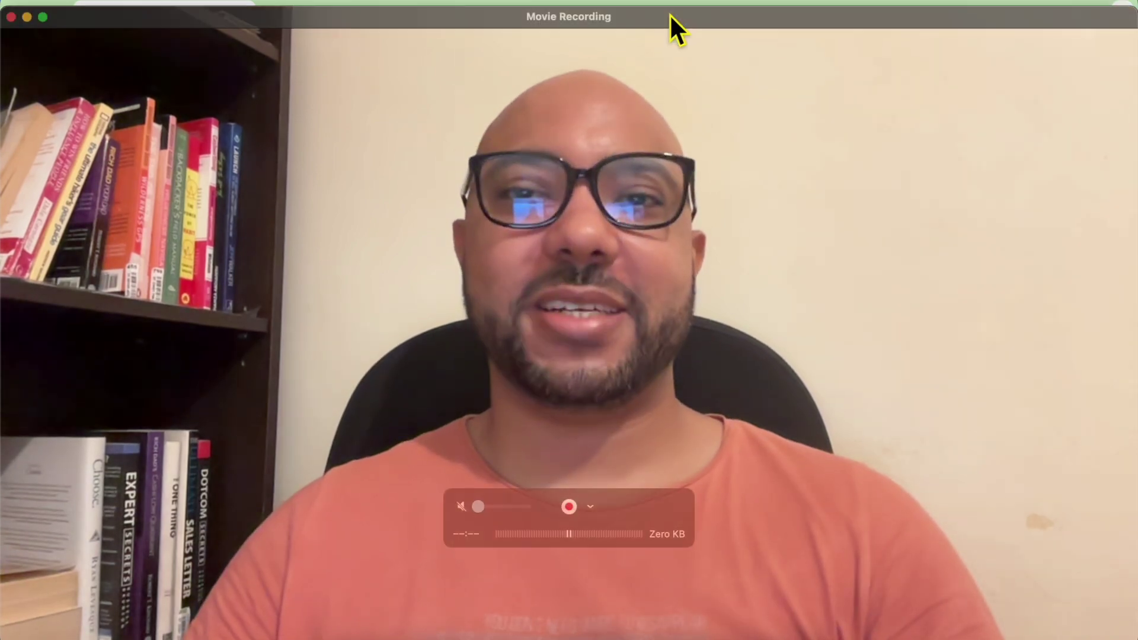
# Shrink the QuickTime Movie Recording window to uncover the store dashboard with its two recent orders.
pyautogui.doubleClick(670, 17)
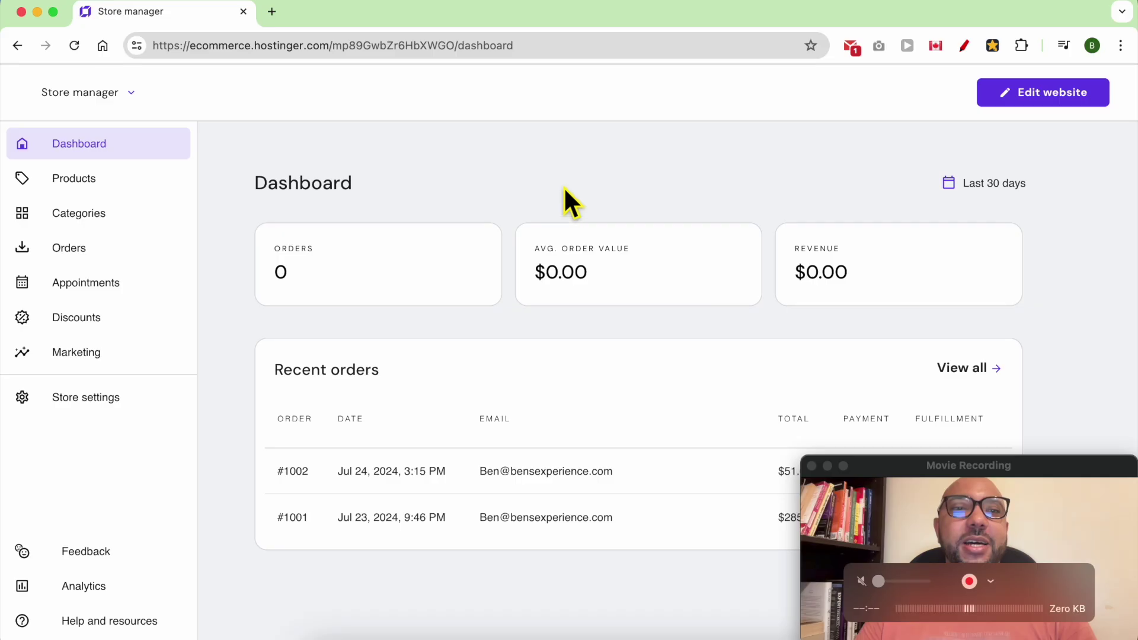
# Go to the Orders page and look over the Fulfillment status filter options.
pyautogui.click(105, 262)
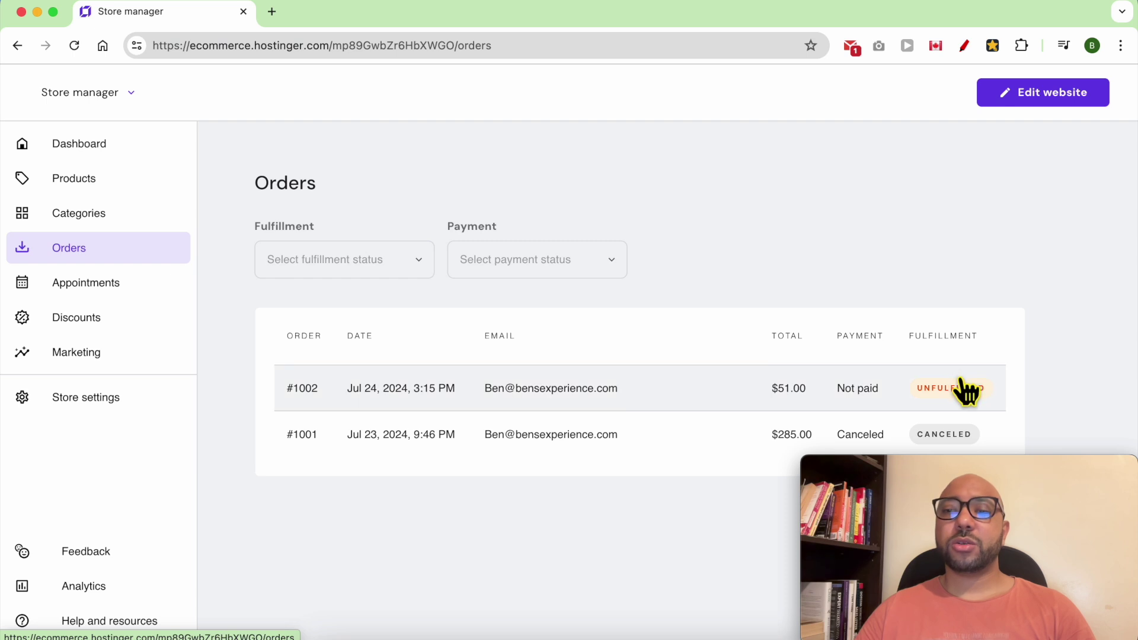
pyautogui.click(373, 270)
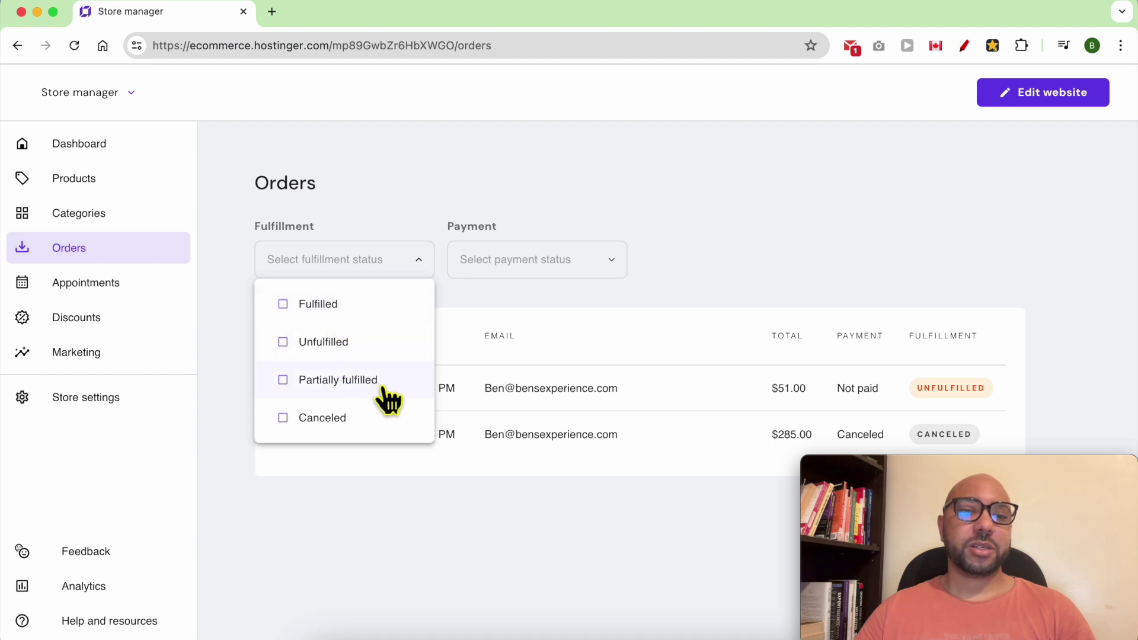
pyautogui.click(537, 263)
# Review the Fulfillment and Payment status filter options, then open order #1002.
pyautogui.click(372, 264)
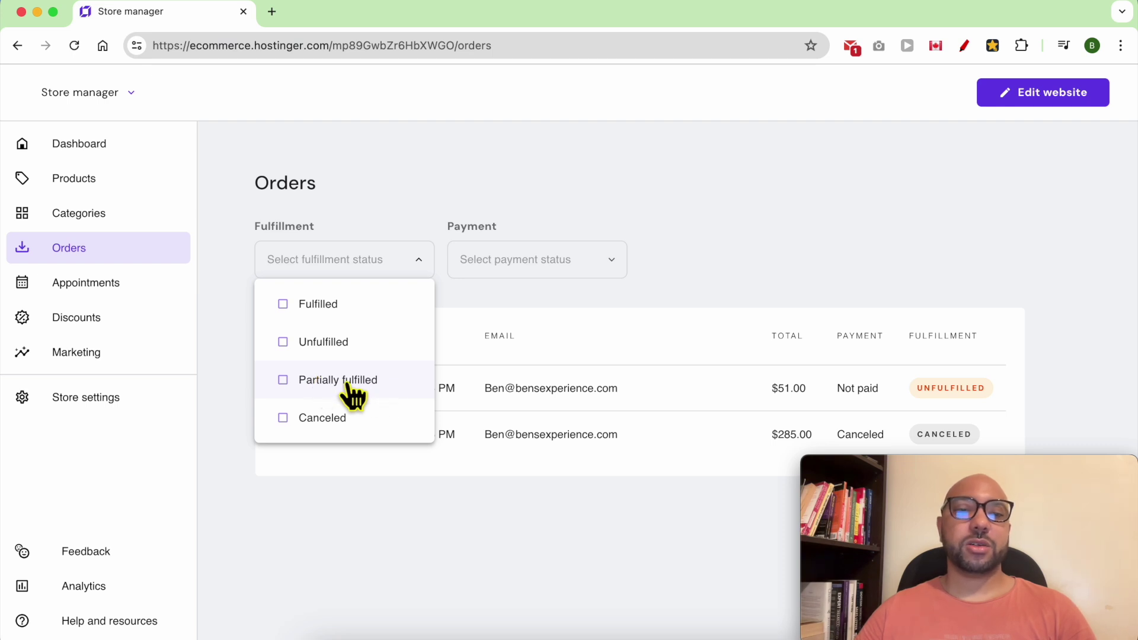
pyautogui.click(539, 263)
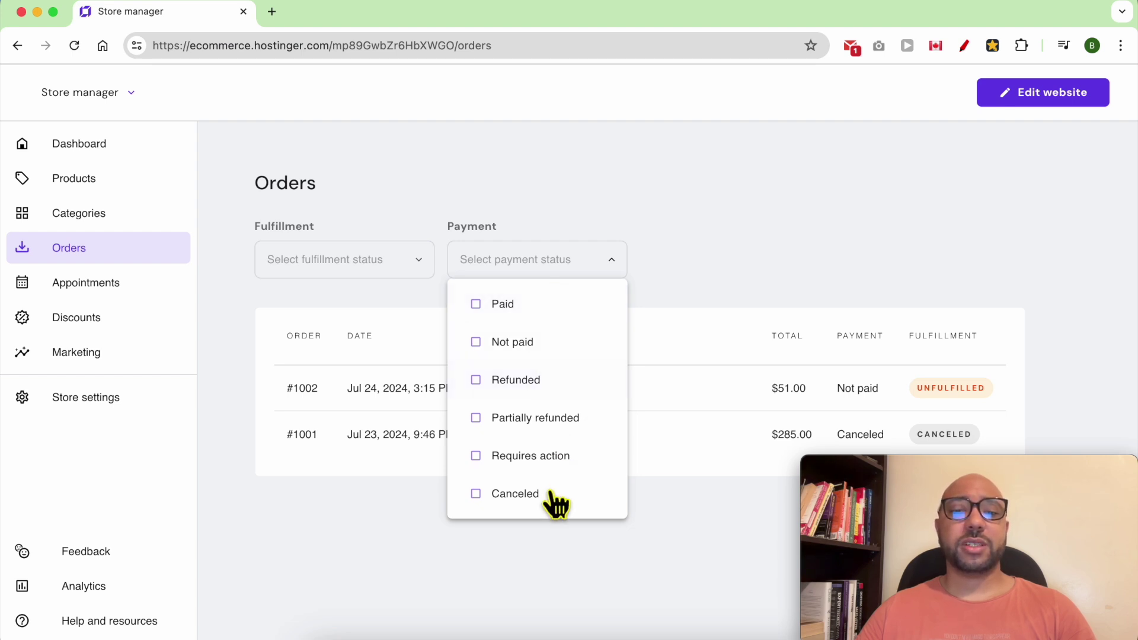
pyautogui.click(525, 575)
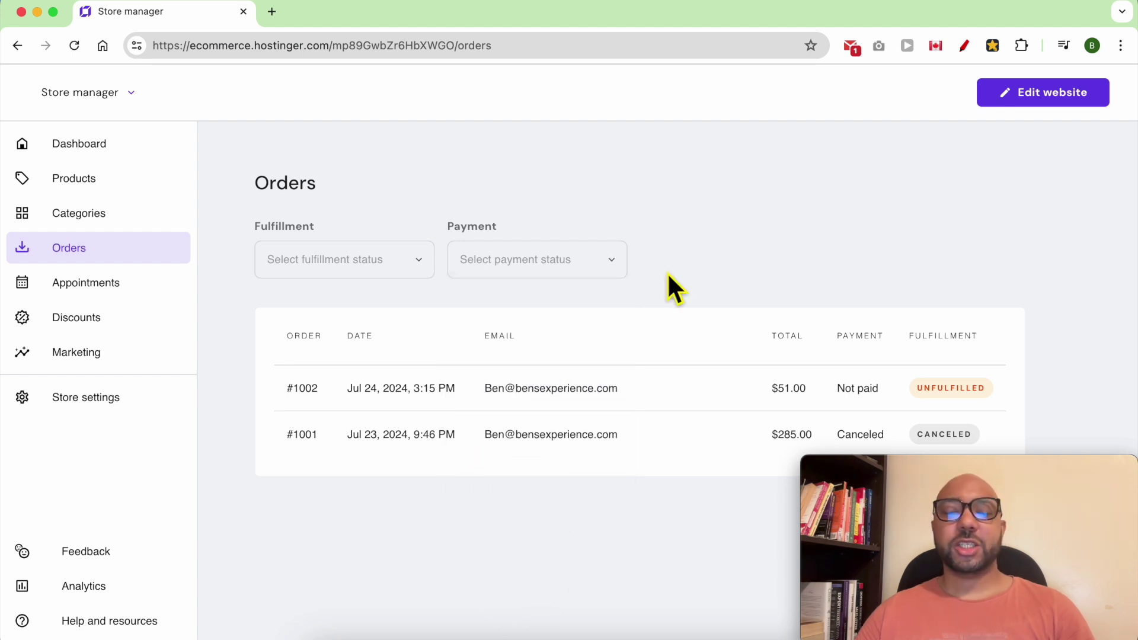
pyautogui.click(478, 394)
# Check order #1002's extra actions and customer details, then begin fulfilling its Face Serum item.
pyautogui.click(989, 209)
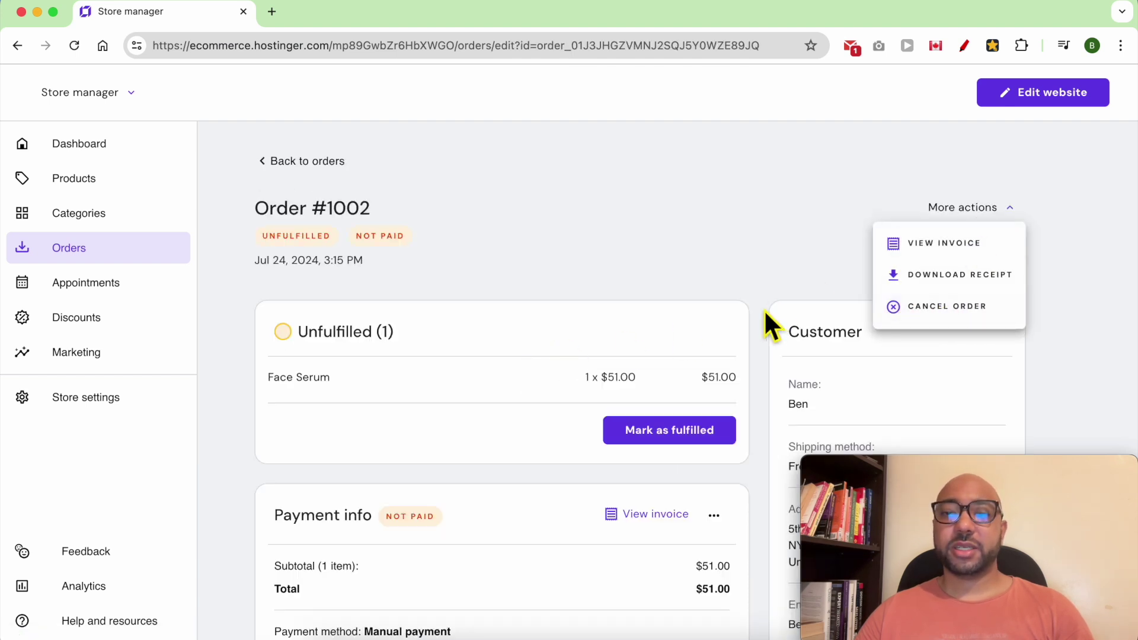
pyautogui.click(723, 362)
pyautogui.scroll(-3, 652, 391)
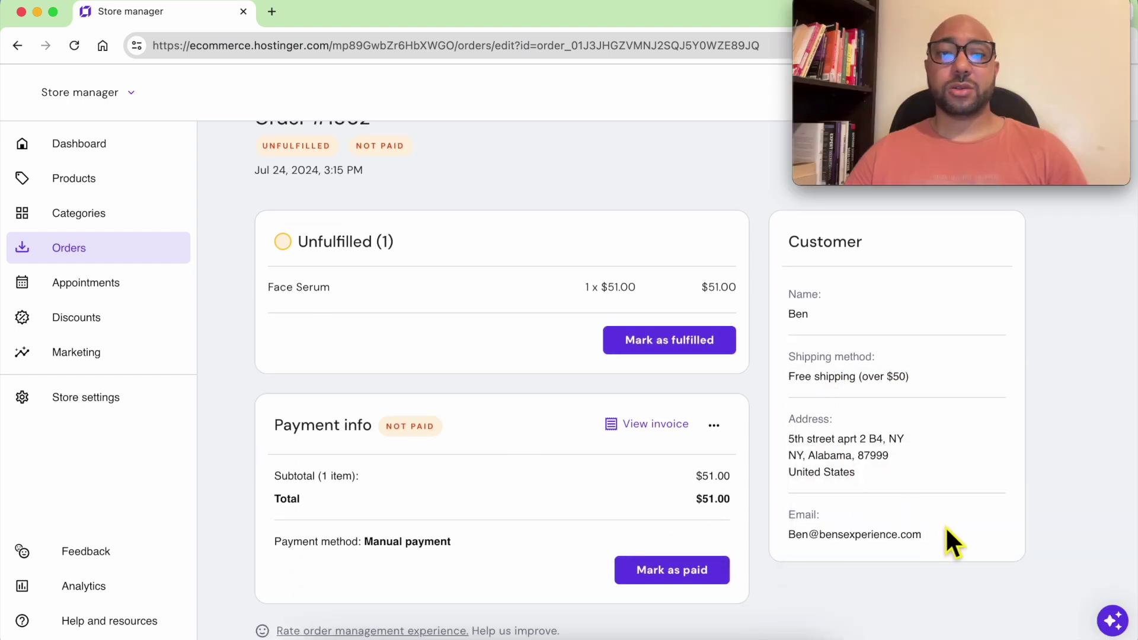
pyautogui.moveTo(951, 535); pyautogui.dragTo(818, 264)
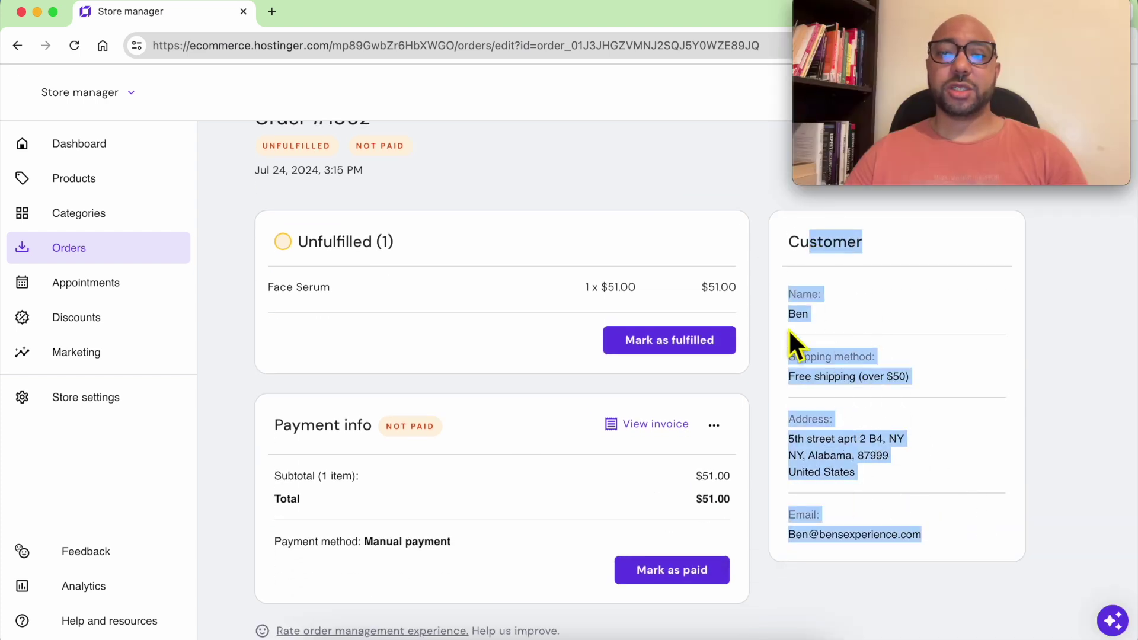
pyautogui.click(762, 335)
pyautogui.click(676, 344)
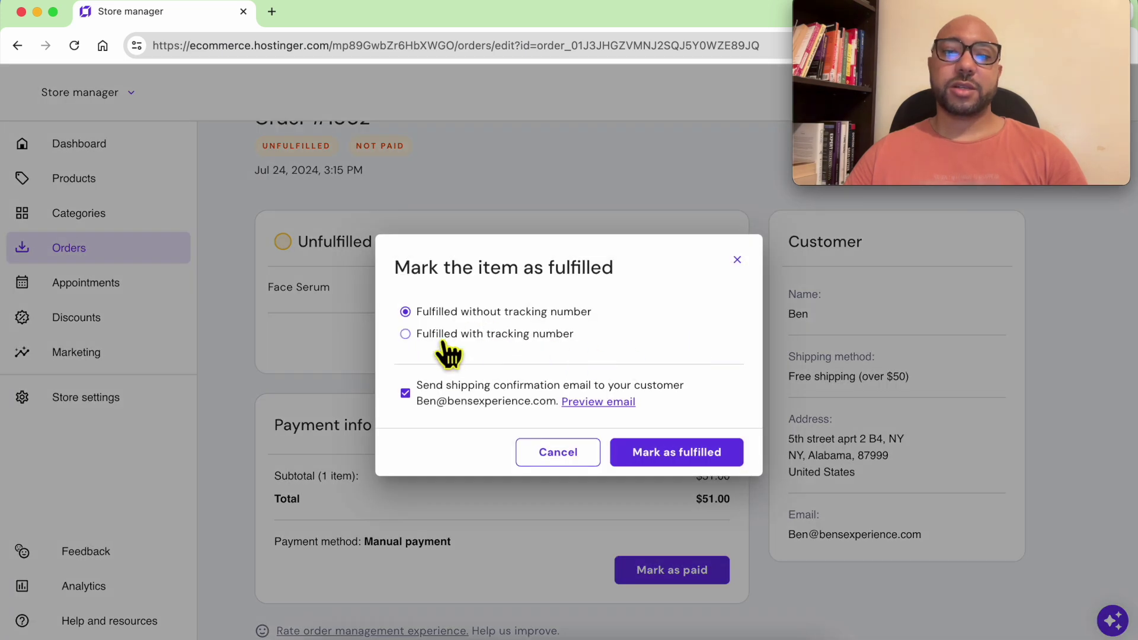
# Fulfill the Face Serum without a tracking number, after first trying tracking number 8.
pyautogui.click(477, 334)
pyautogui.click(478, 332)
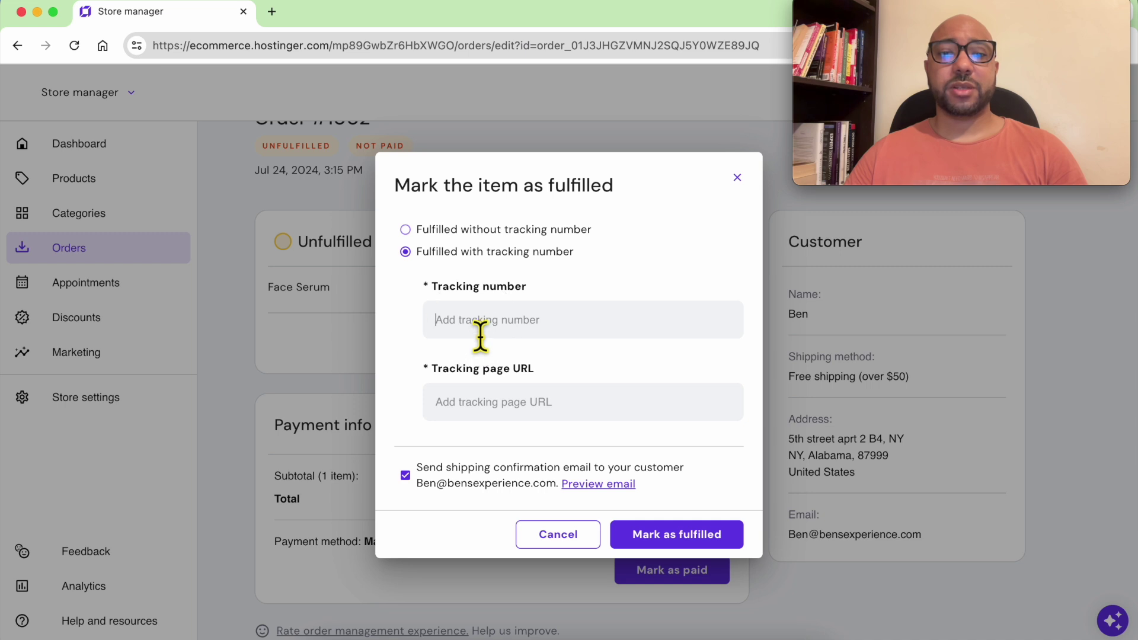
pyautogui.write('89494949494')
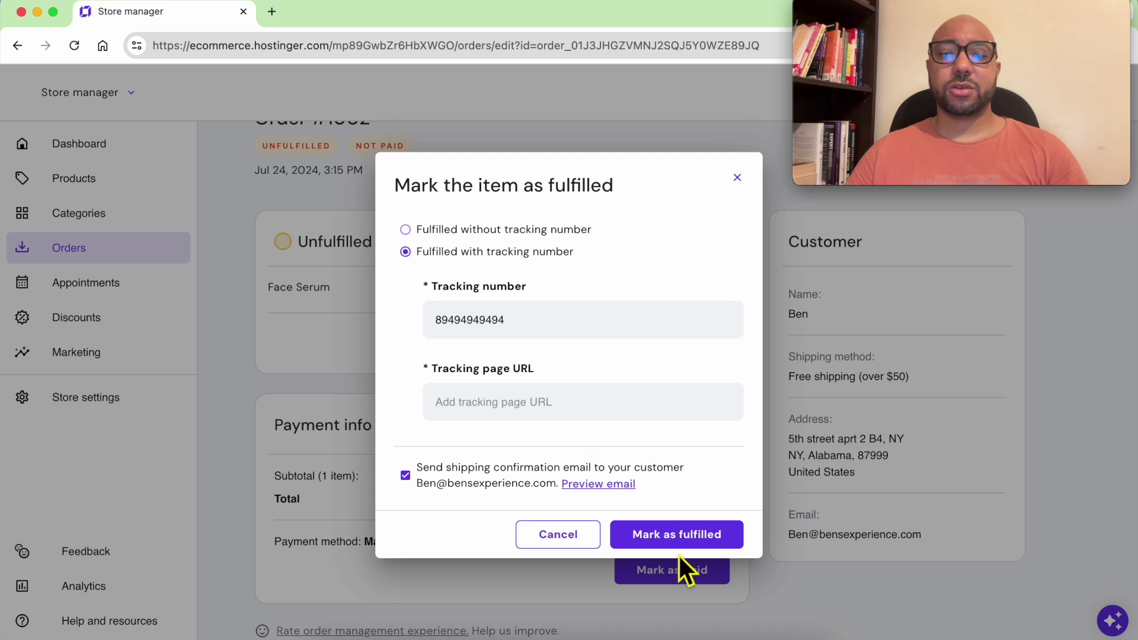
pyautogui.click(686, 537)
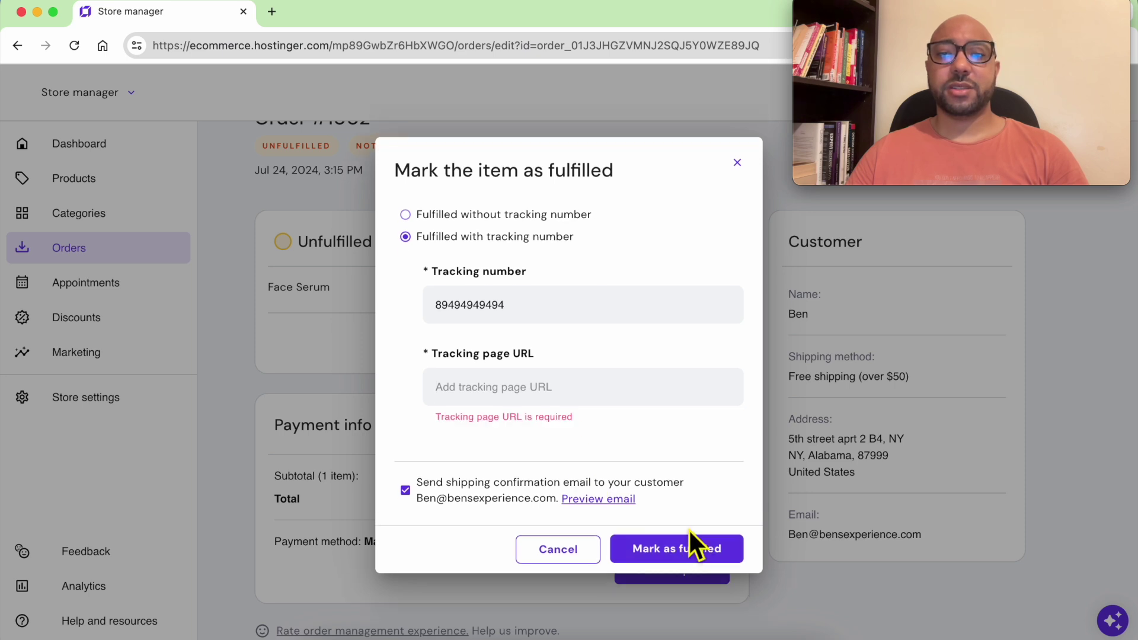
pyautogui.click(463, 217)
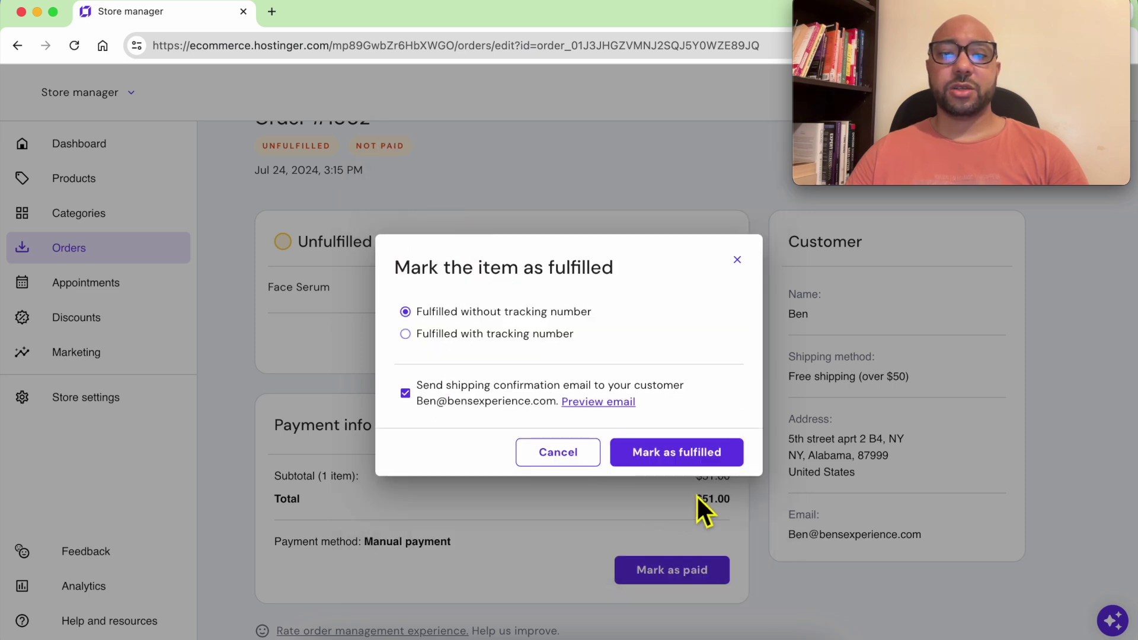
pyautogui.click(708, 454)
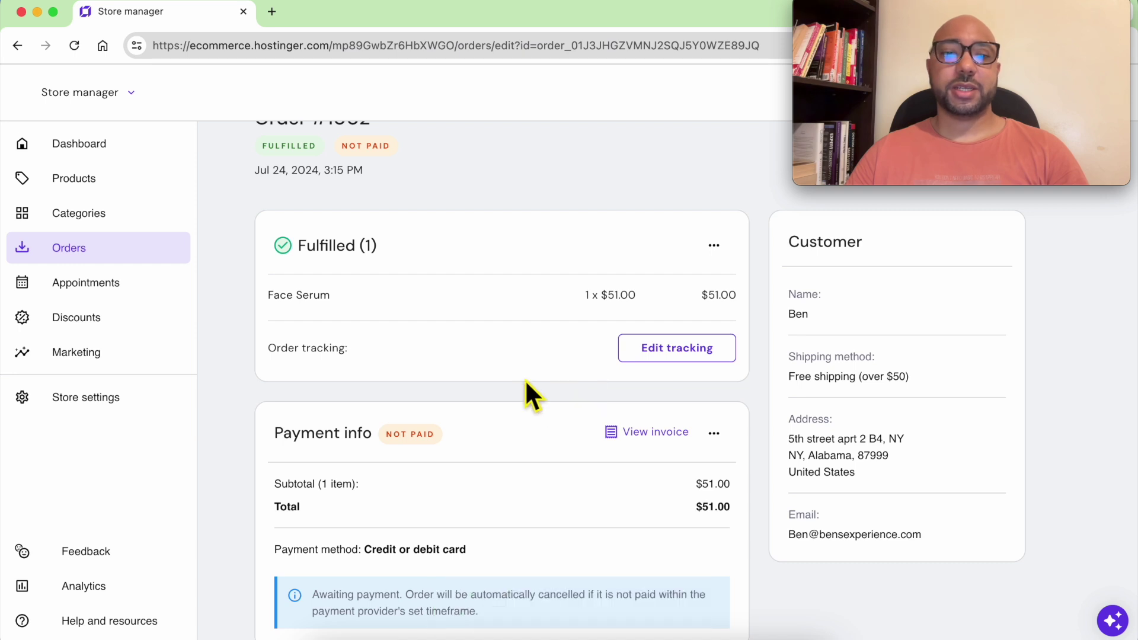
# Open order #1002's invoice and scroll through it.
pyautogui.scroll(-1, 592, 379)
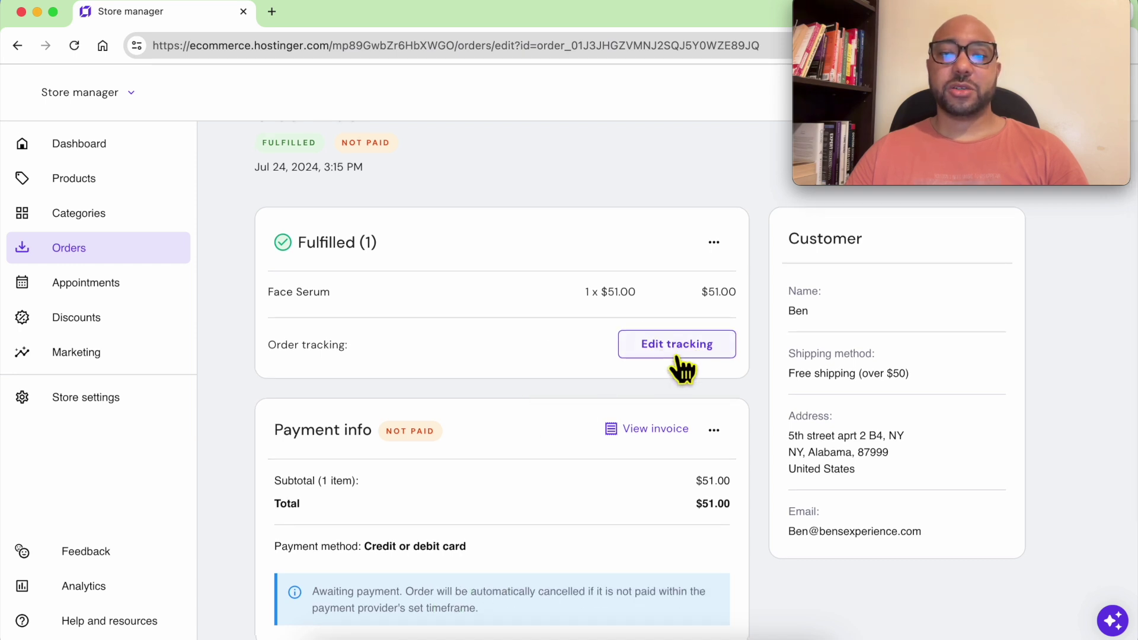
pyautogui.scroll(-3, 510, 414)
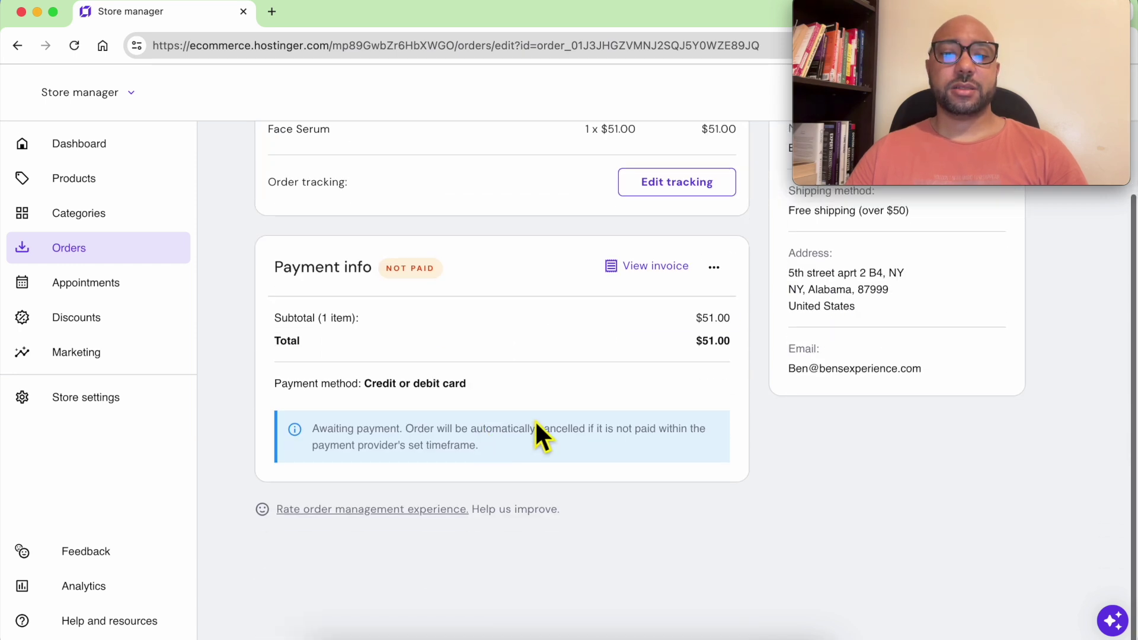
pyautogui.click(646, 268)
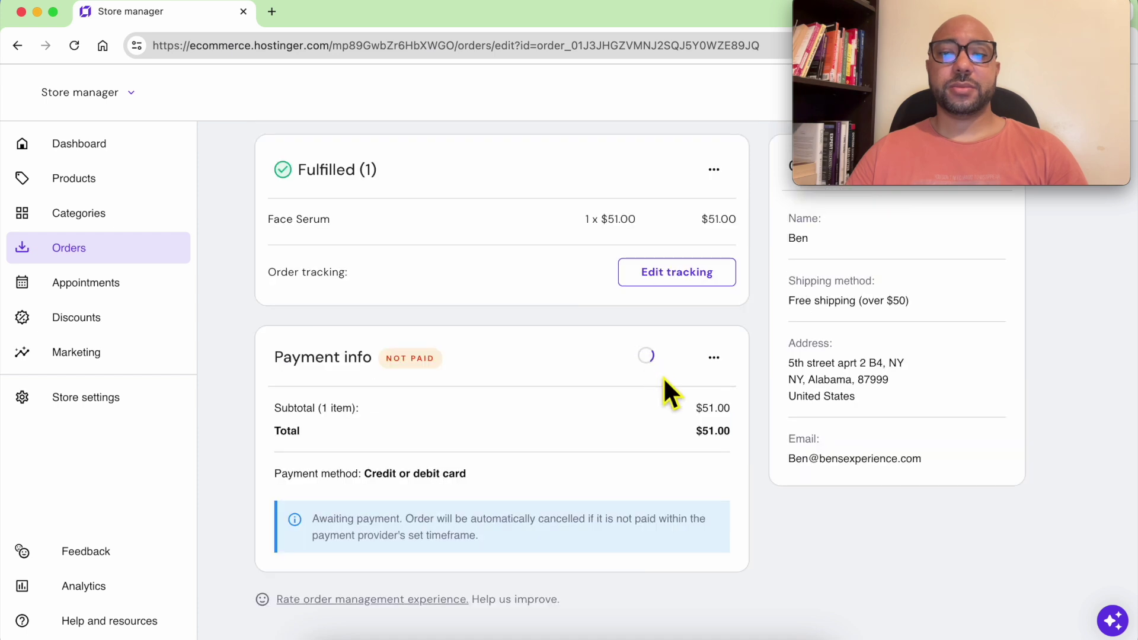
pyautogui.scroll(-4, 745, 356)
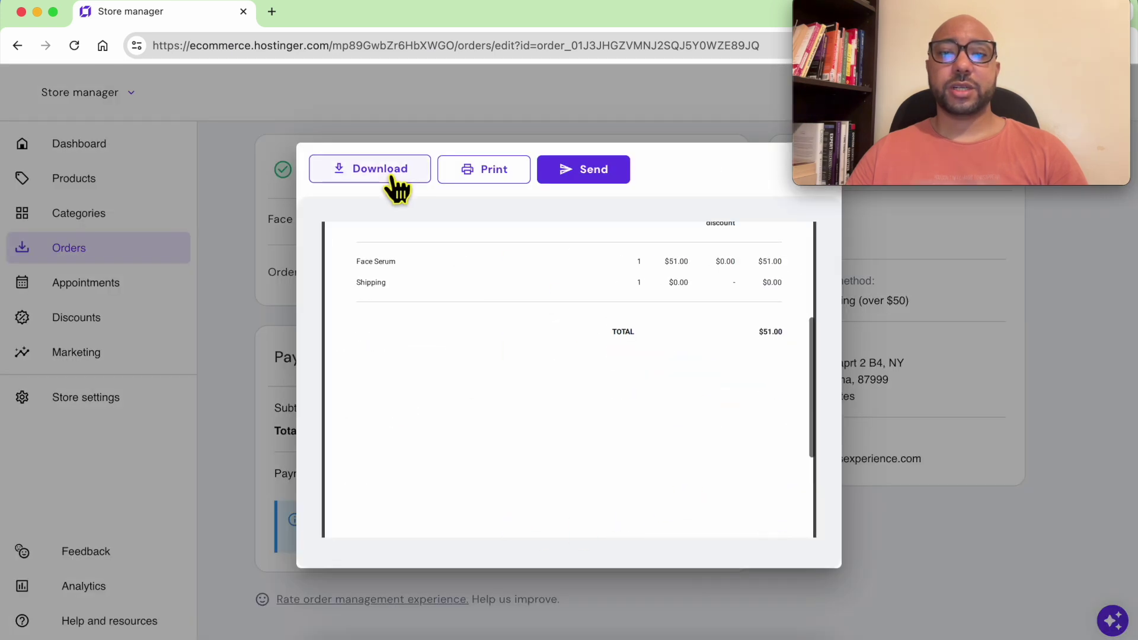
pyautogui.scroll(4, 613, 297)
# Preview the customer's invoice email without sending it, then close the invoice.
pyautogui.click(592, 172)
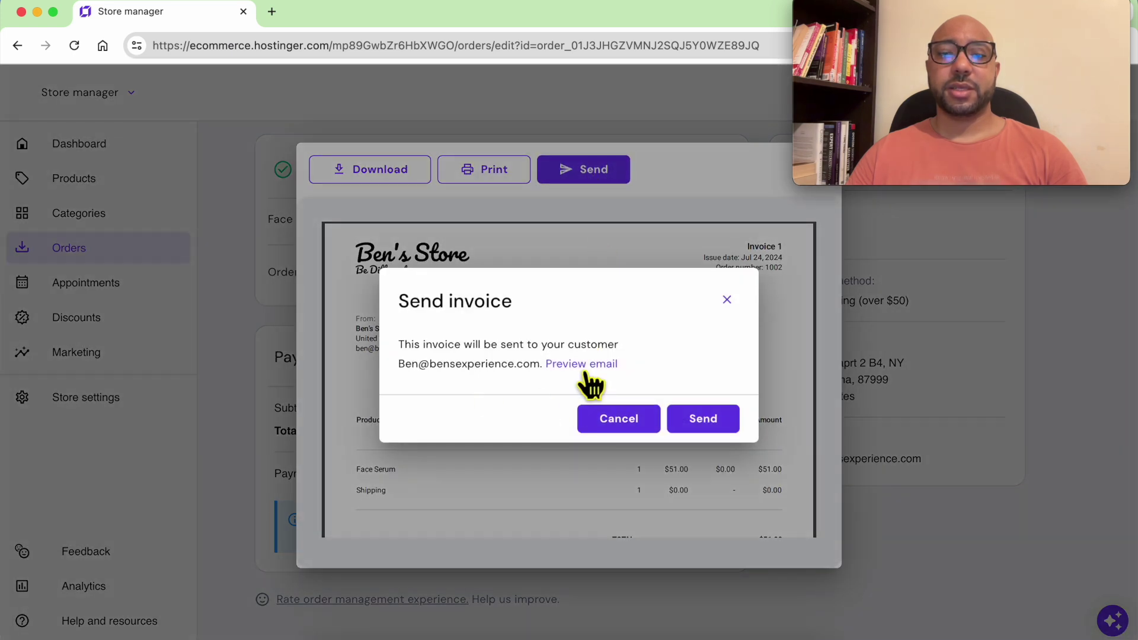
pyautogui.click(586, 366)
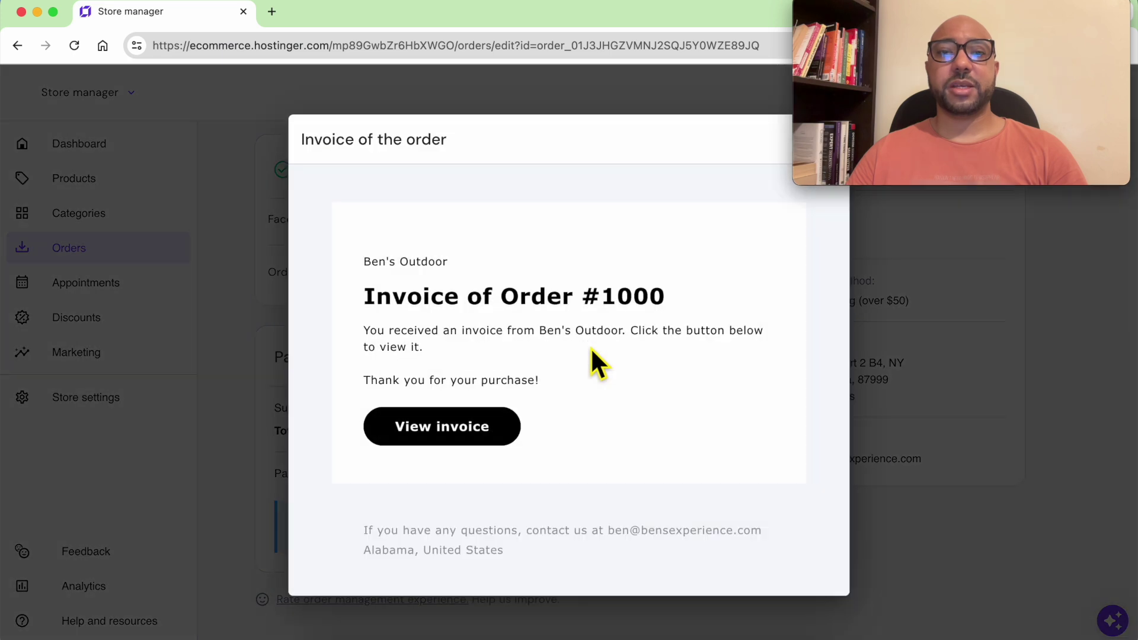
pyautogui.moveTo(883, 24); pyautogui.dragTo(968, 20)
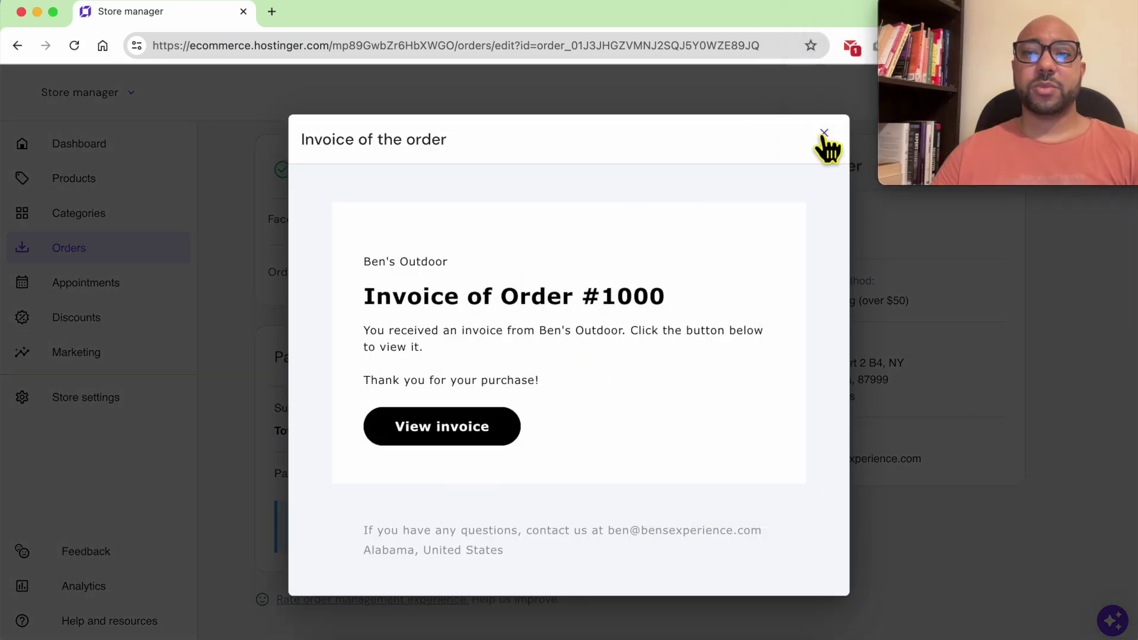
pyautogui.click(824, 133)
pyautogui.click(726, 301)
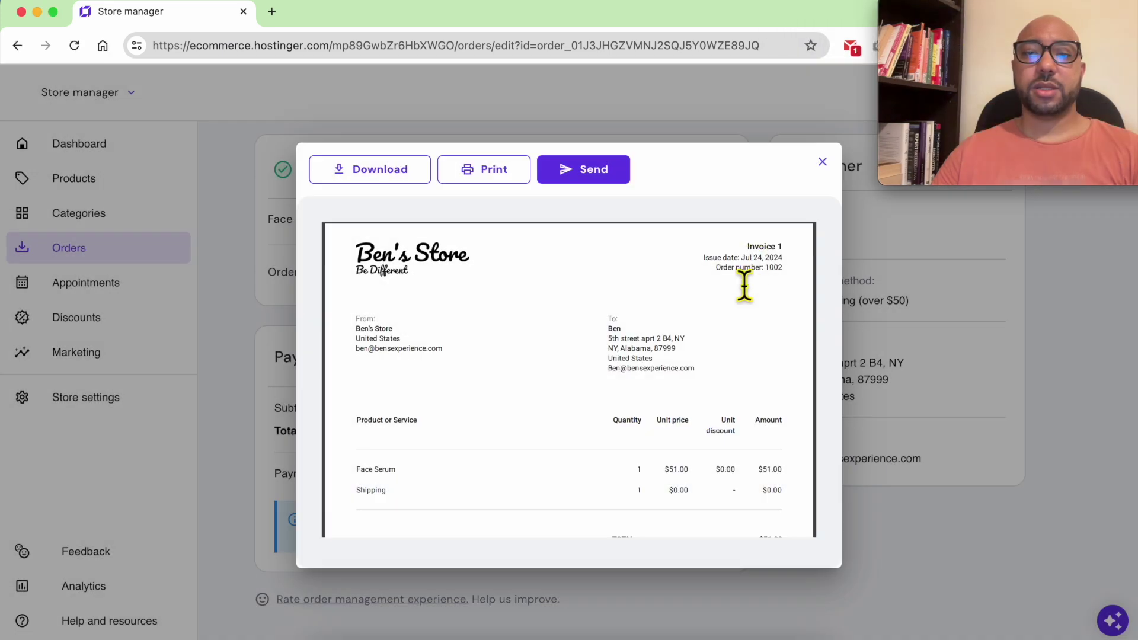
pyautogui.click(829, 159)
pyautogui.click(714, 170)
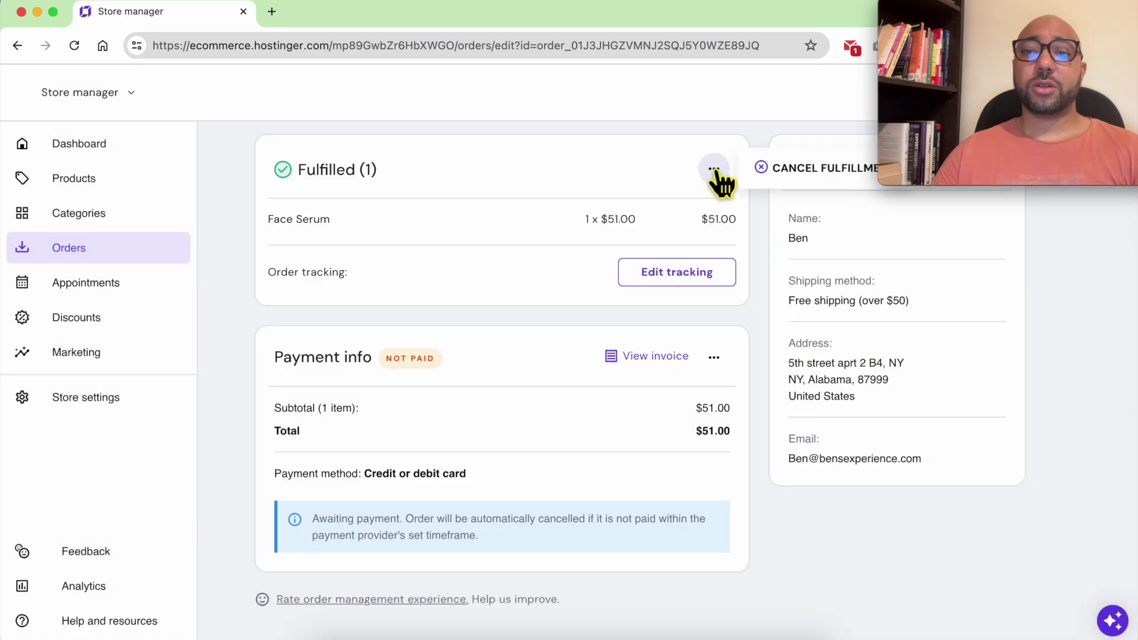
# Cancel the Face Serum item's fulfillment.
pyautogui.scroll(3, 788, 184)
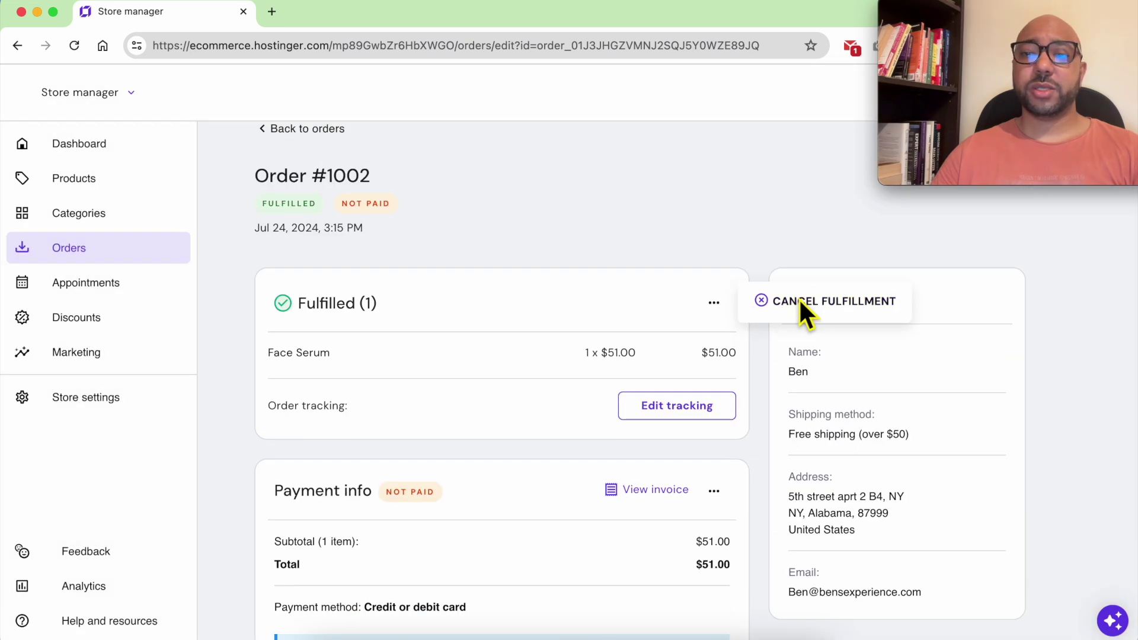
pyautogui.click(804, 302)
pyautogui.click(688, 420)
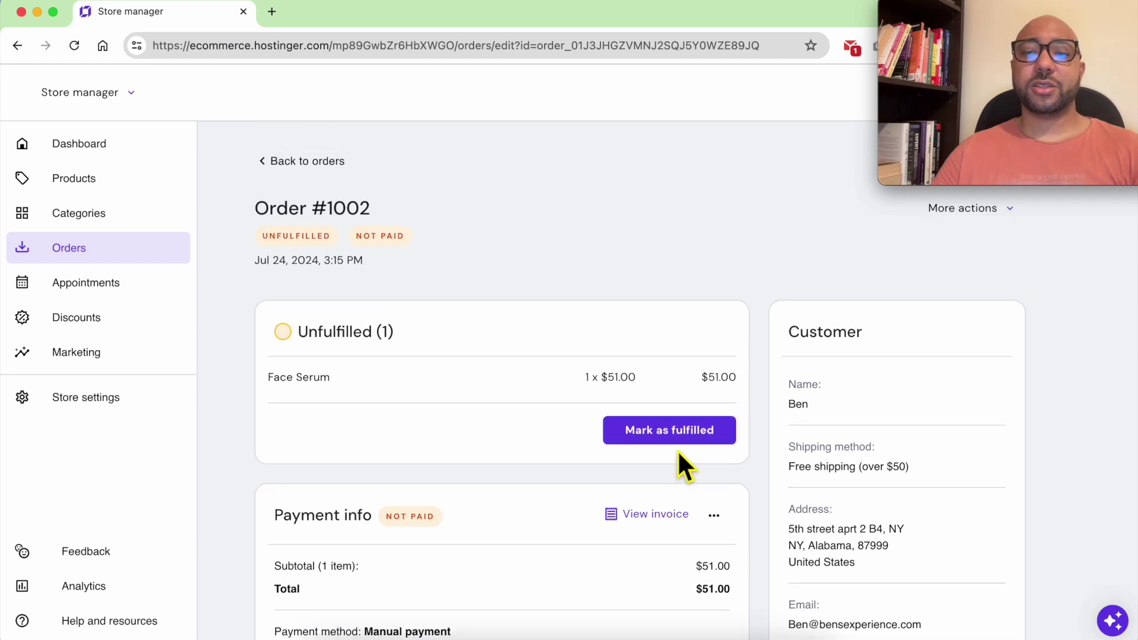
# Mark order #1002 as paid and check the new PAID status.
pyautogui.scroll(-3, 677, 449)
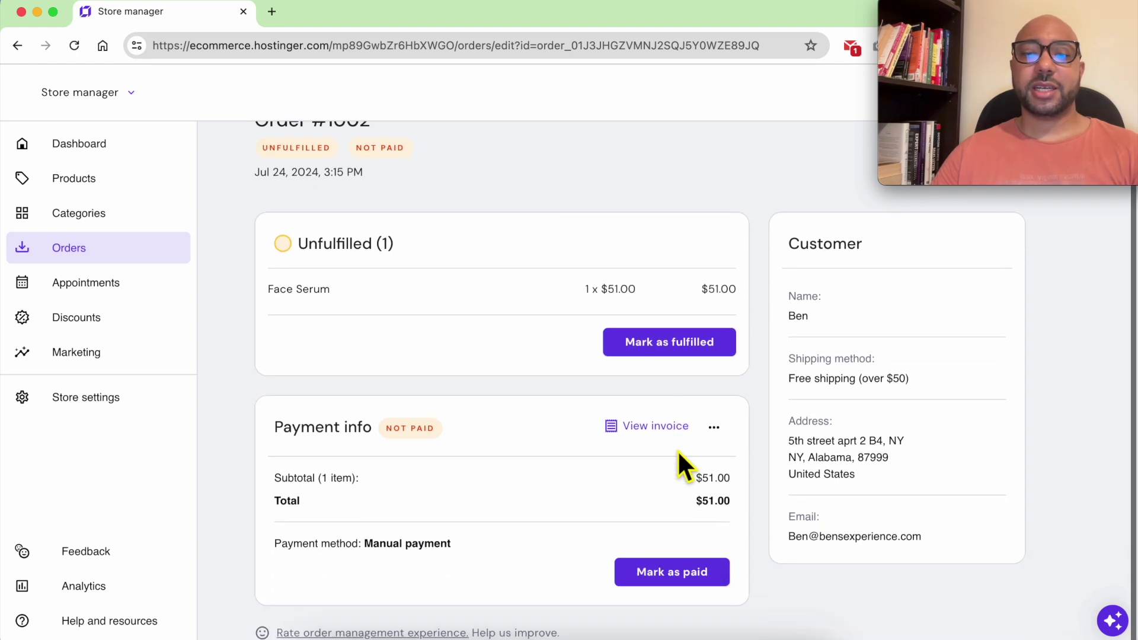
pyautogui.click(683, 573)
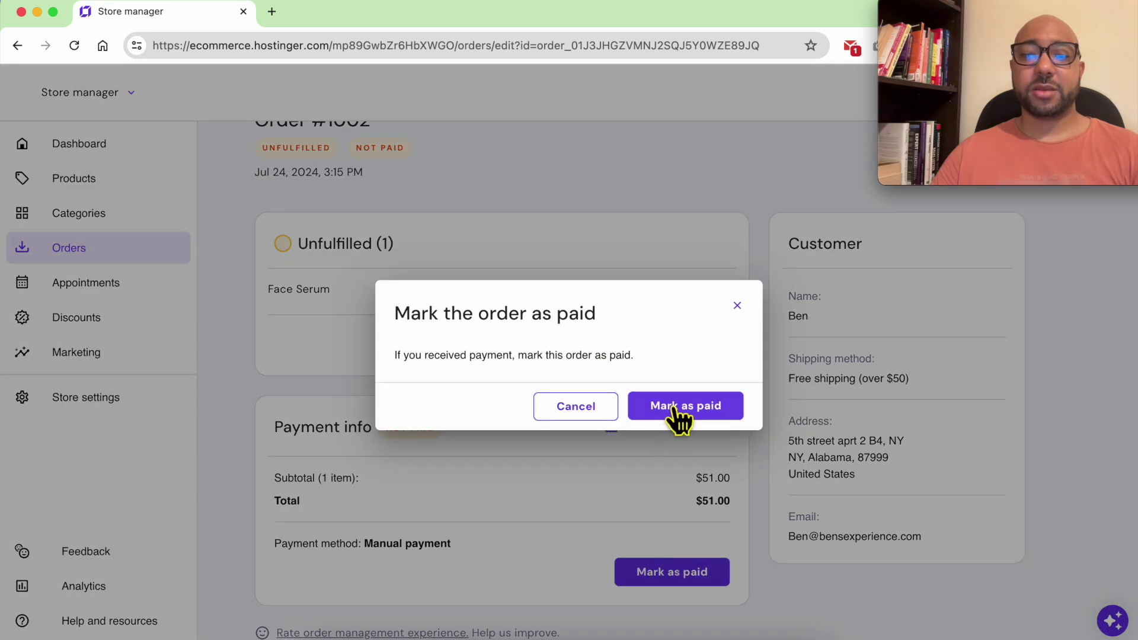
pyautogui.click(674, 408)
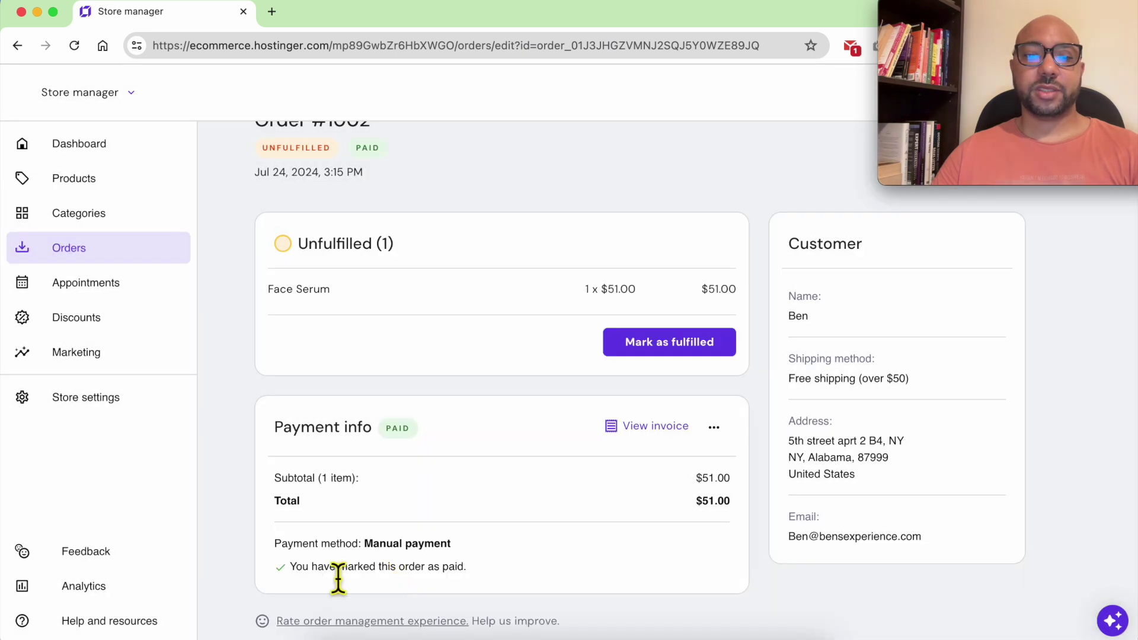
pyautogui.tripleClick(327, 569)
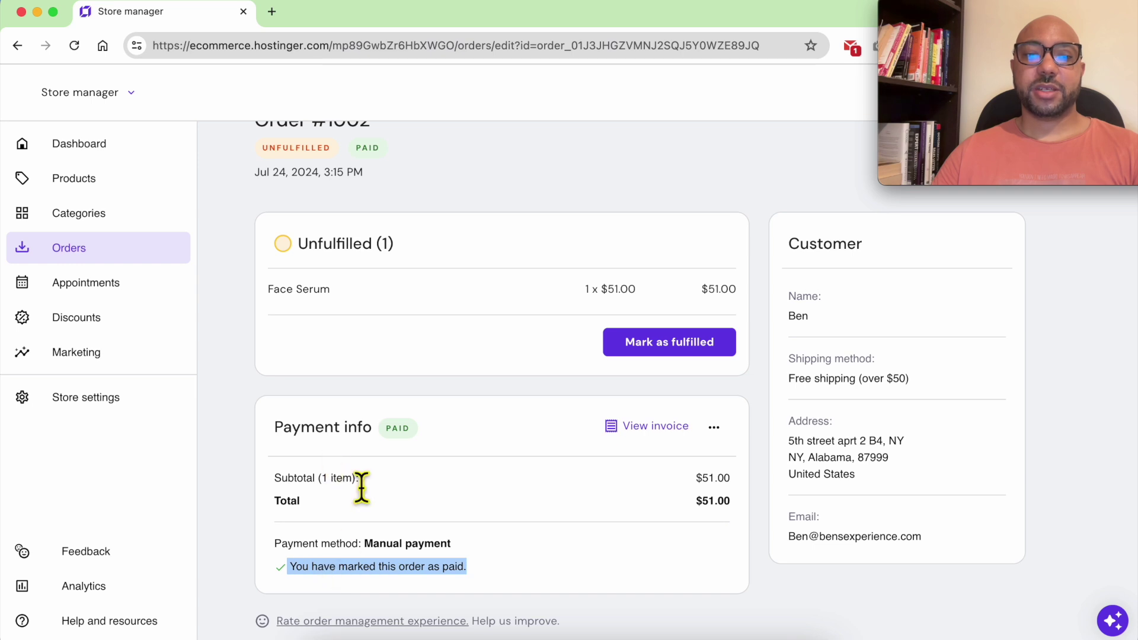
pyautogui.moveTo(412, 439); pyautogui.dragTo(378, 438)
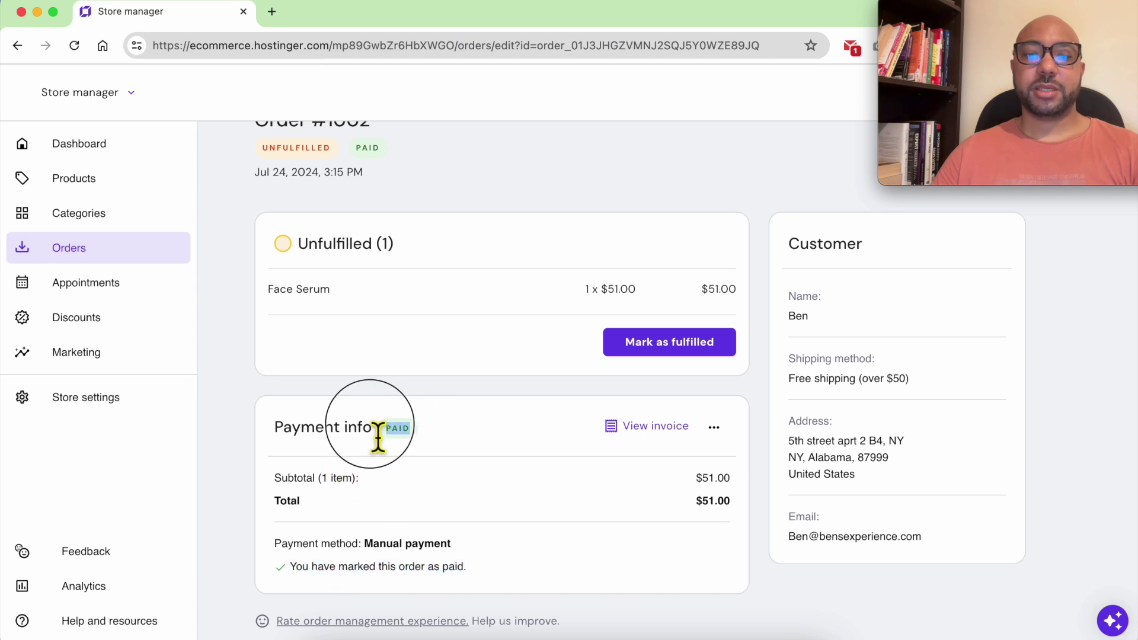
# Re-fulfill the Face Serum without a tracking number and return to the orders list.
pyautogui.click(656, 348)
pyautogui.click(684, 457)
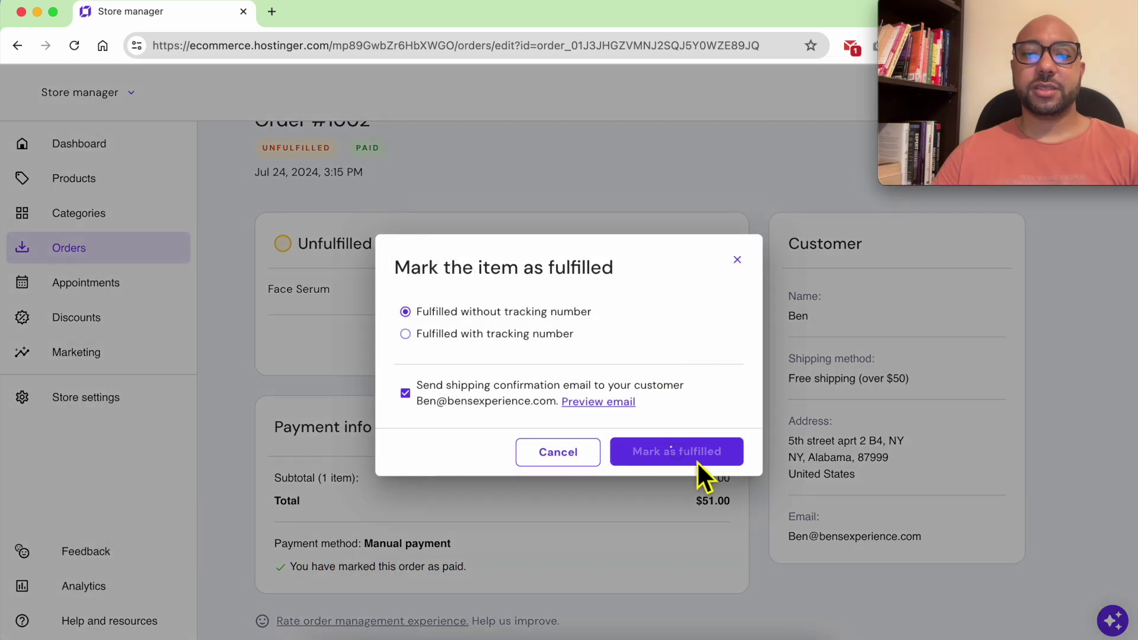
pyautogui.scroll(5, 489, 371)
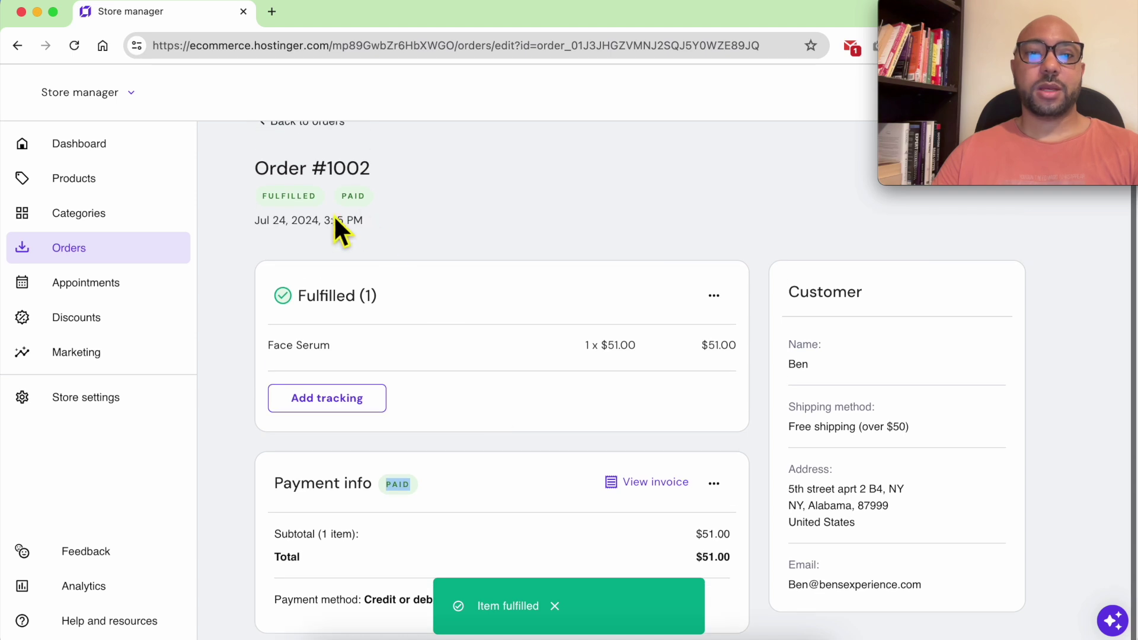
pyautogui.click(289, 161)
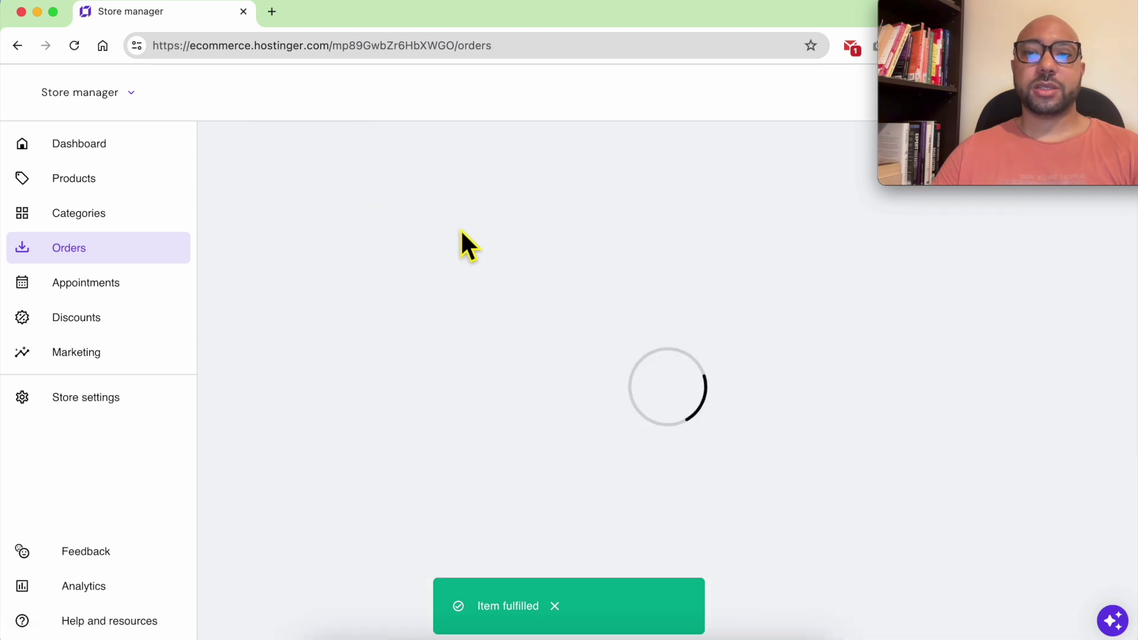